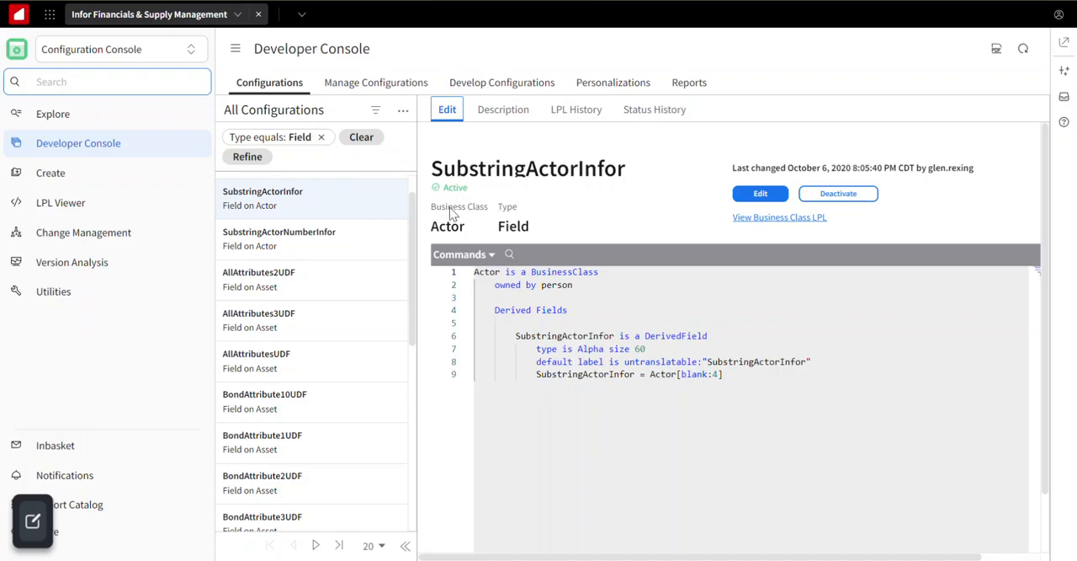
# Review the LPL definitions of the SubstringActorNumberInfor and AllAttributes2UDF fields.
pyautogui.click(328, 242)
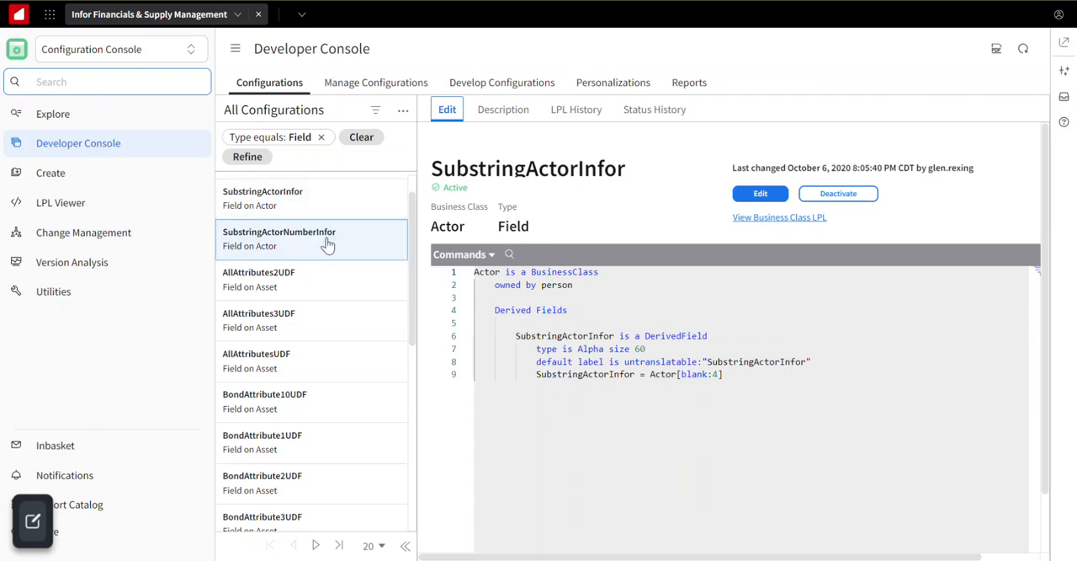
pyautogui.click(296, 291)
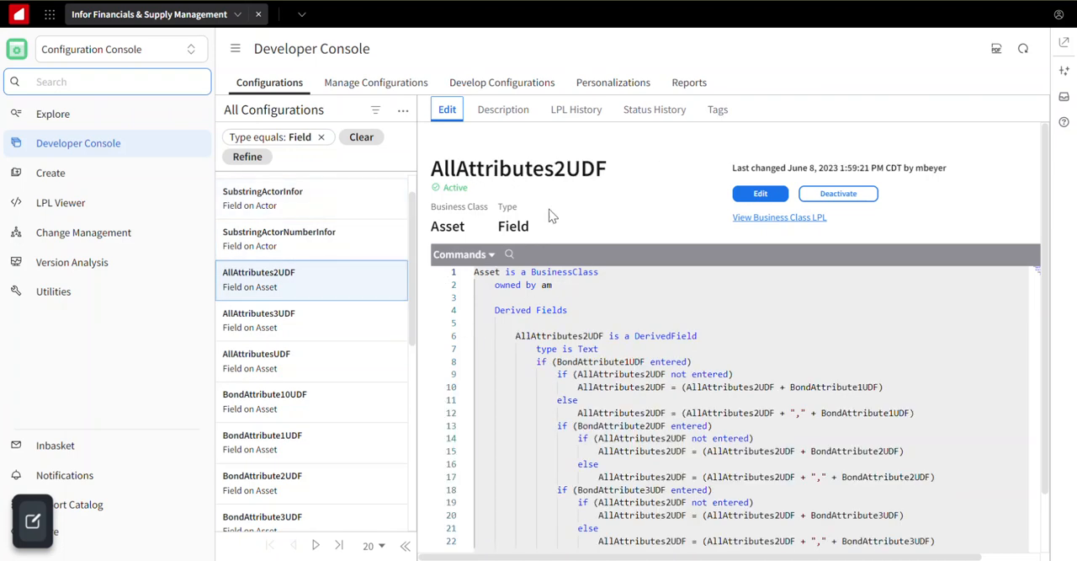
pyautogui.scroll(-1, 586, 249)
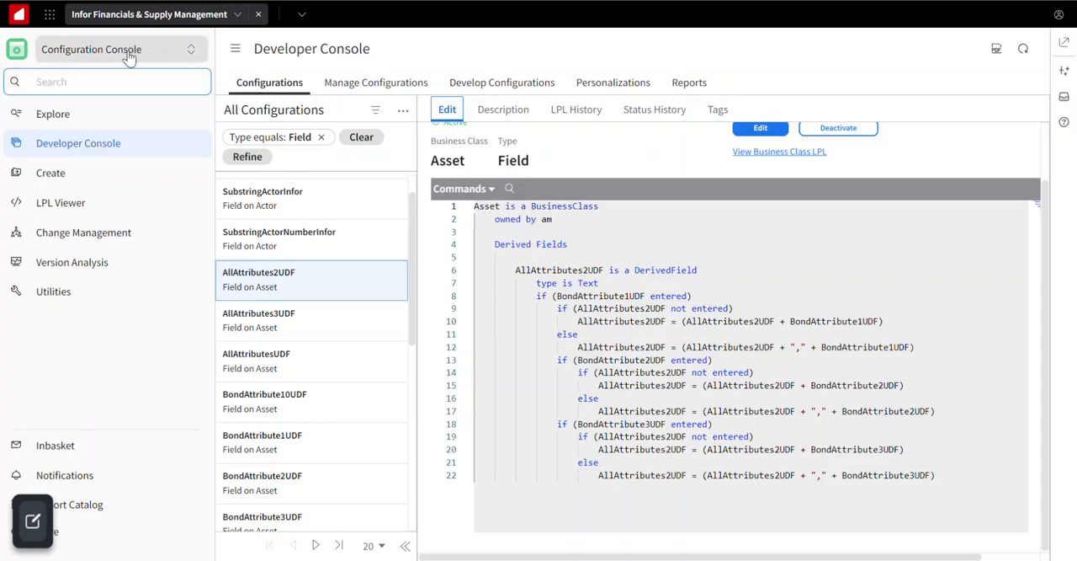
# Start creating a new derived field under Tailor Business Logic on the Create page.
pyautogui.click(64, 172)
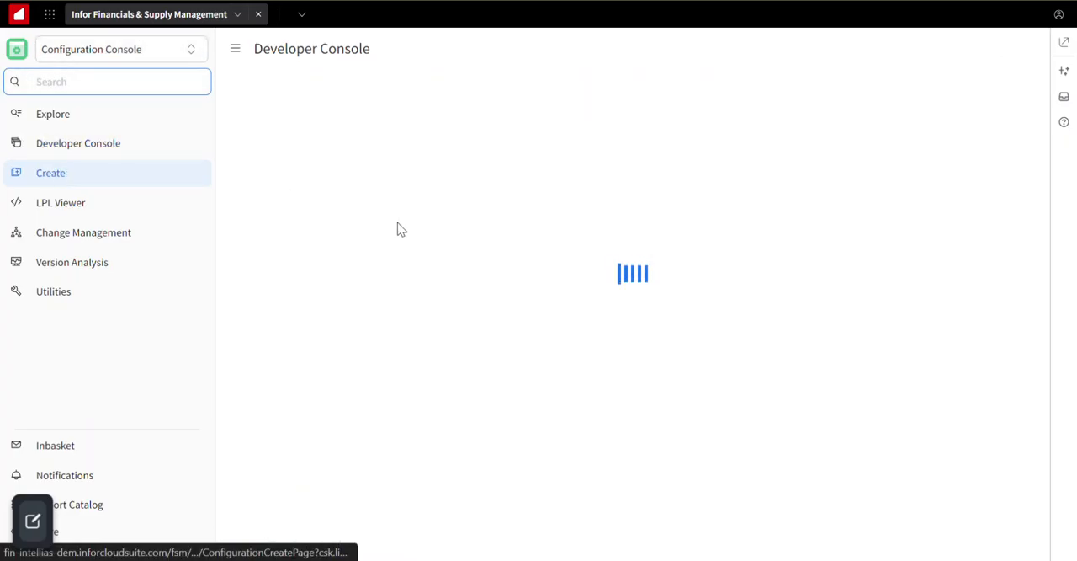
pyautogui.scroll(-3, 399, 227)
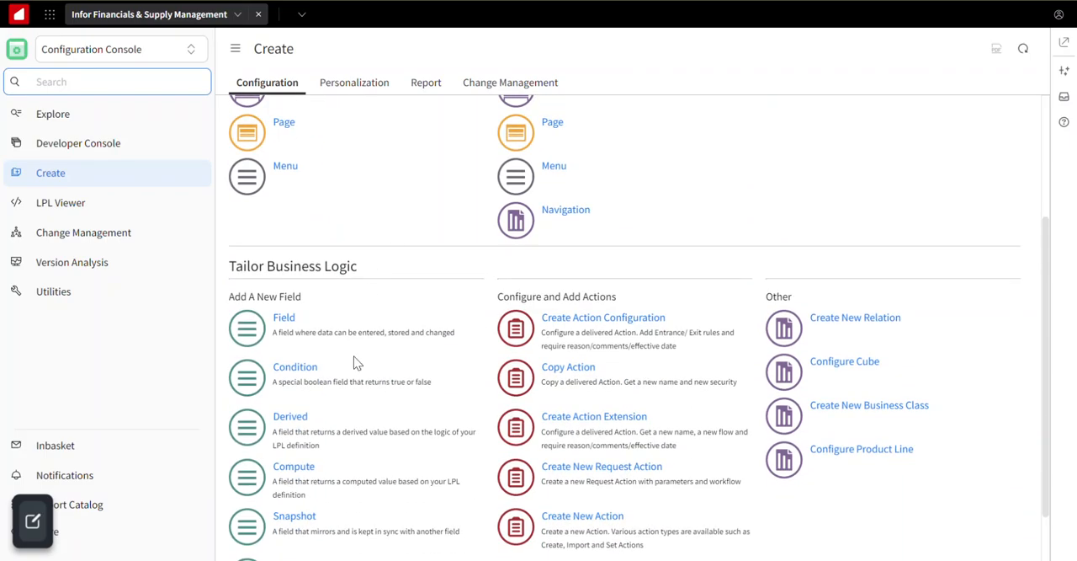
pyautogui.scroll(-1, 349, 345)
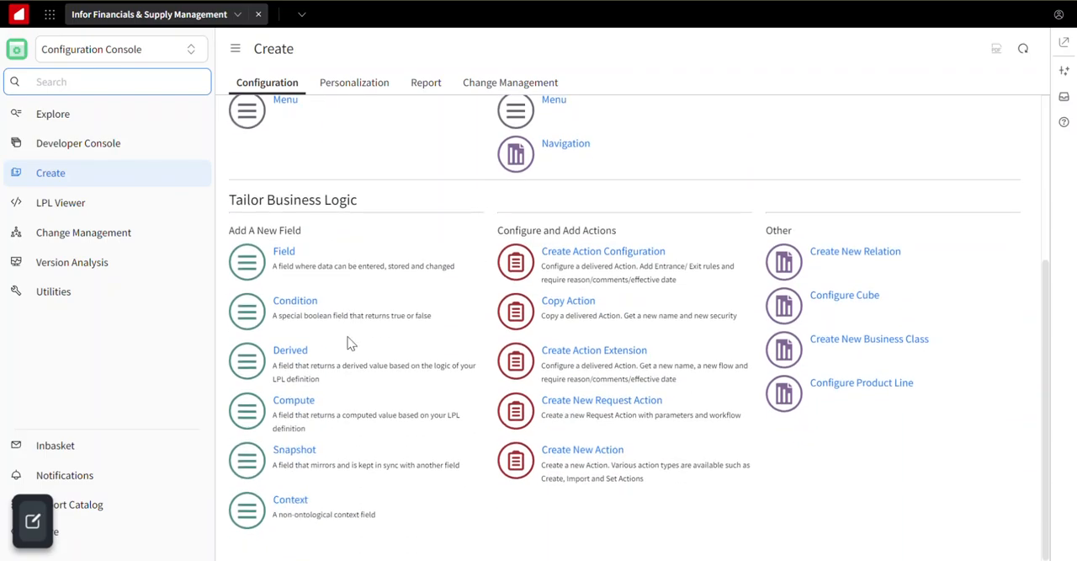
pyautogui.click(292, 352)
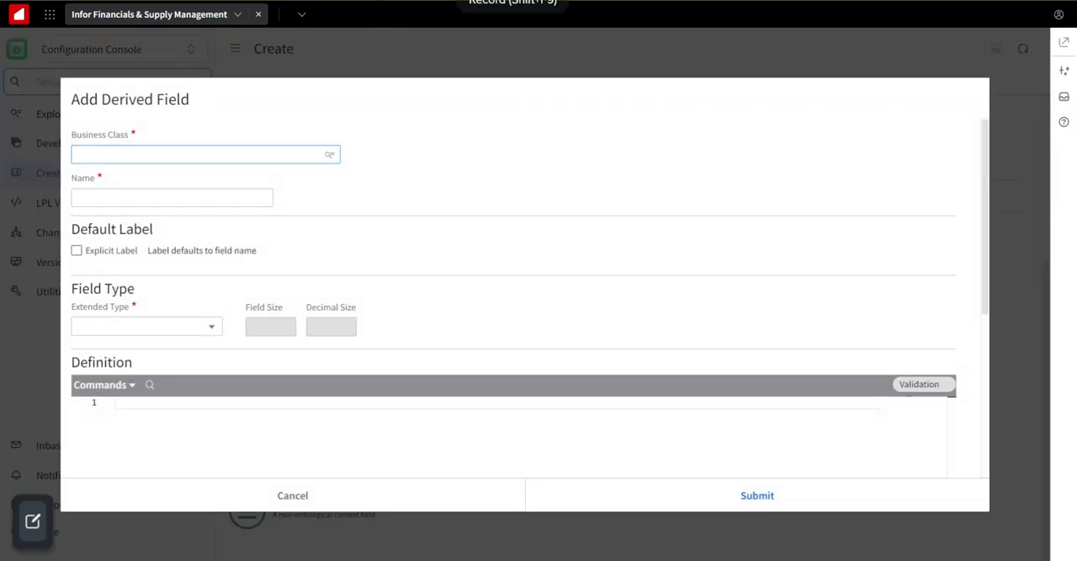
# Look through the available business classes and extended types for the derived field without choosing any.
pyautogui.click(330, 153)
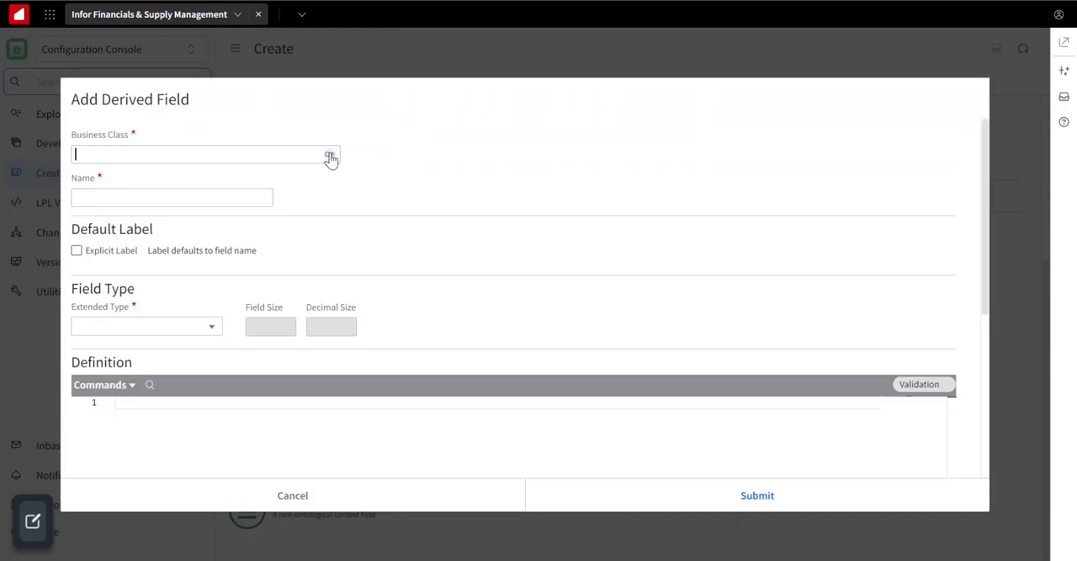
pyautogui.scroll(-1, 461, 309)
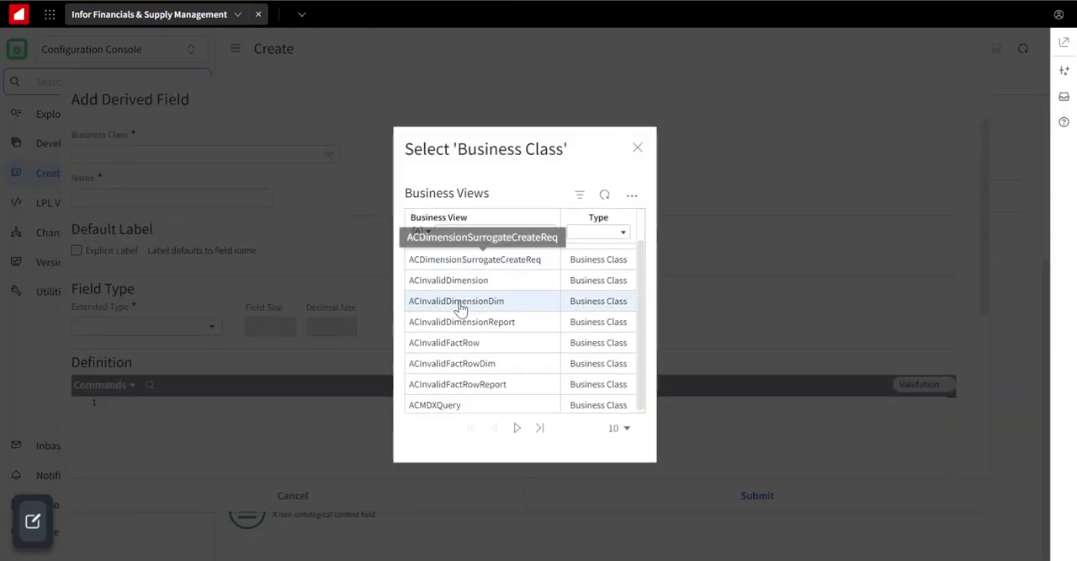
pyautogui.click(638, 148)
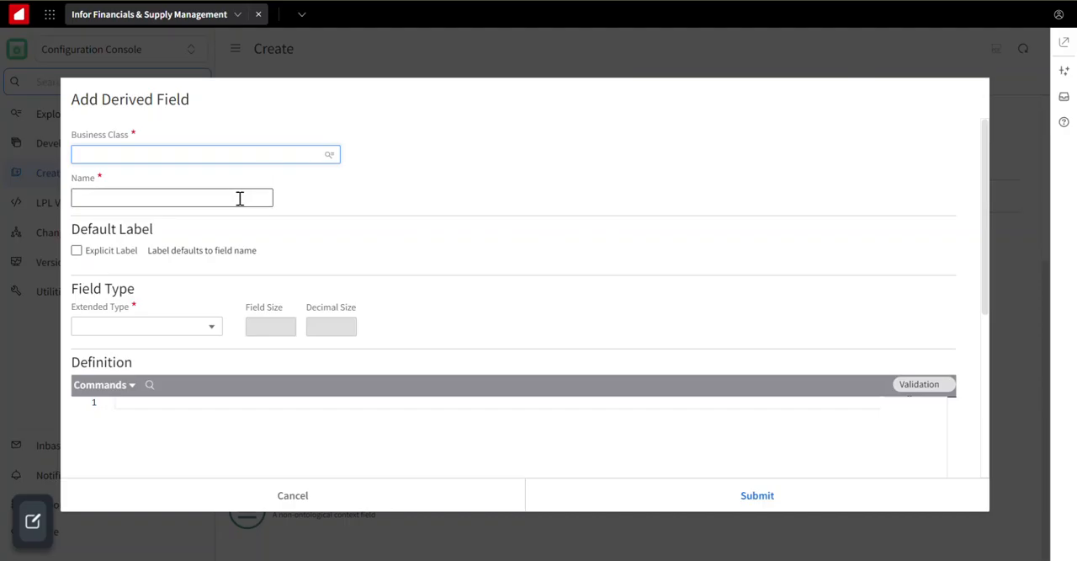
pyautogui.click(192, 328)
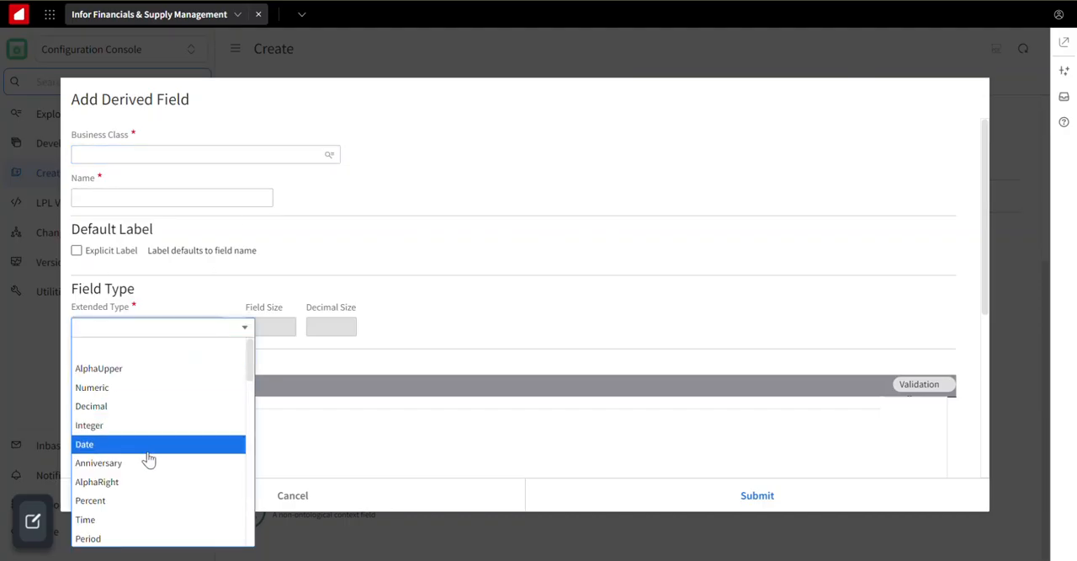
pyautogui.click(360, 309)
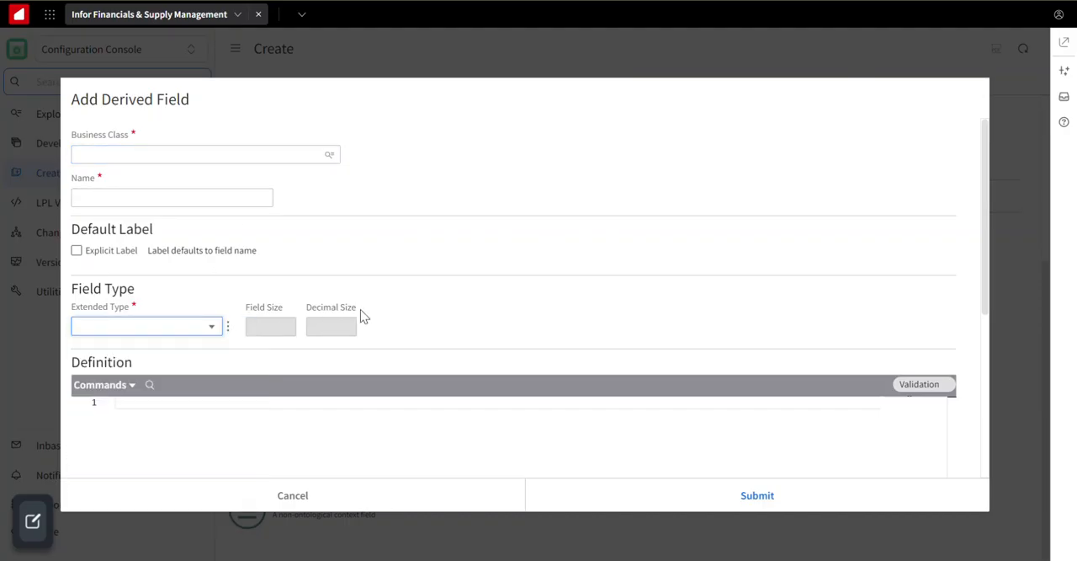
# Enter the sample expression "return AnniversaryDate" as the field definition and clear it again.
pyautogui.scroll(-3, 360, 308)
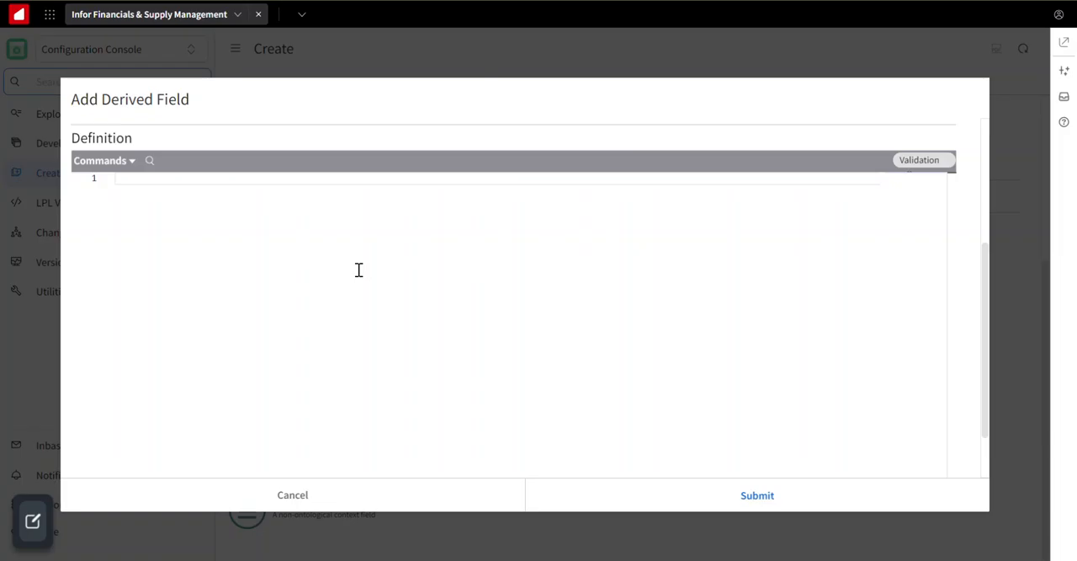
pyautogui.write('return AnniversaryDate')
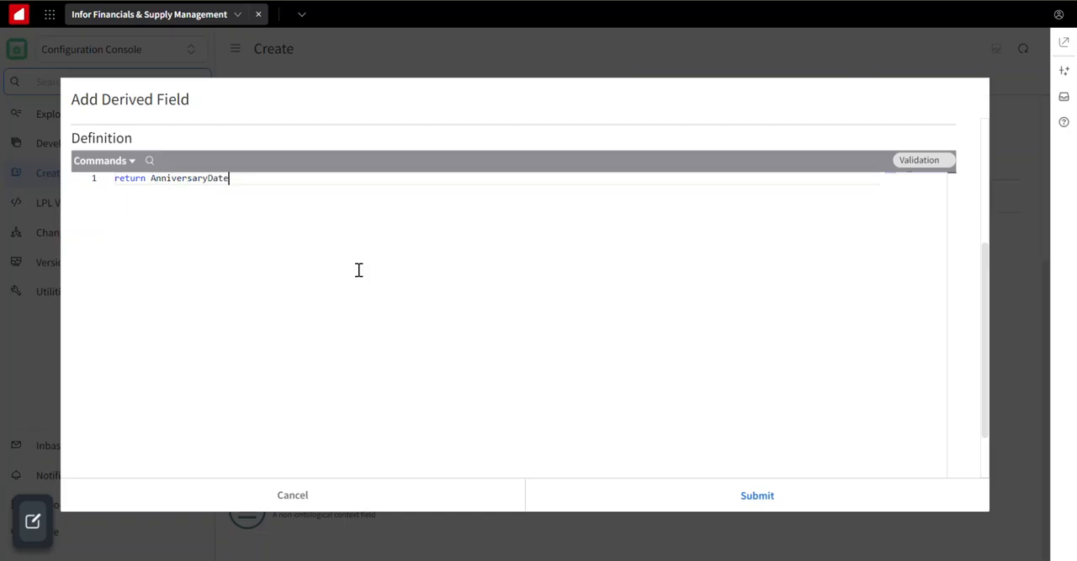
pyautogui.press('BackSpace')
pyautogui.press('BackSpace')
pyautogui.press('BackSpace')
pyautogui.press('BackSpace')
pyautogui.press('BackSpace')
pyautogui.press('BackSpace')
pyautogui.press('BackSpace')
pyautogui.press('BackSpace')
pyautogui.press('BackSpace')
pyautogui.press('BackSpace')
pyautogui.press('BackSpace')
pyautogui.press('BackSpace')
pyautogui.press('BackSpace')
pyautogui.press('BackSpace')
pyautogui.press('BackSpace')
pyautogui.press('BackSpace')
pyautogui.press('BackSpace')
pyautogui.press('BackSpace')
pyautogui.press('BackSpace')
pyautogui.press('BackSpace')
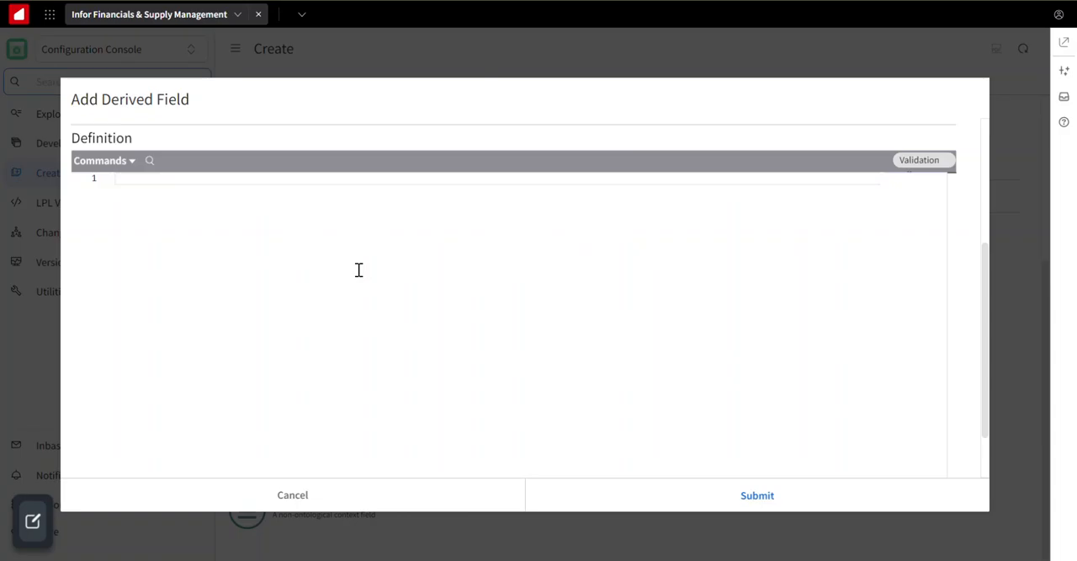
# Try the substring expression "return LRCAlphaAnniversaryDate[5:6]" as the field definition and clear it again.
pyautogui.write('return L')
pyautogui.write('RCA1')
pyautogui.write('pha')
pyautogui.write('Anniv')
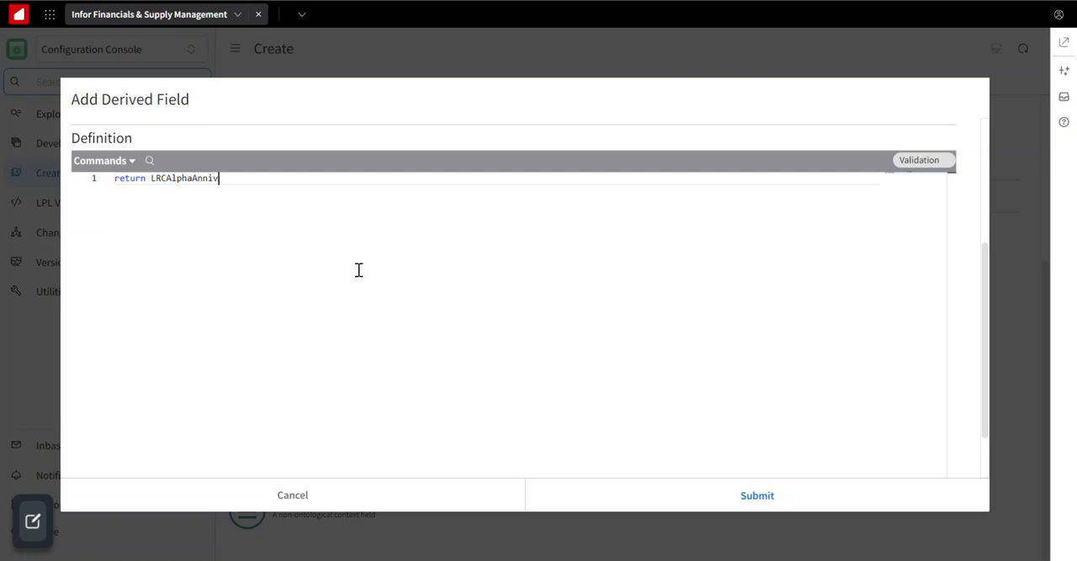
pyautogui.write('ersaryDate[5:6')
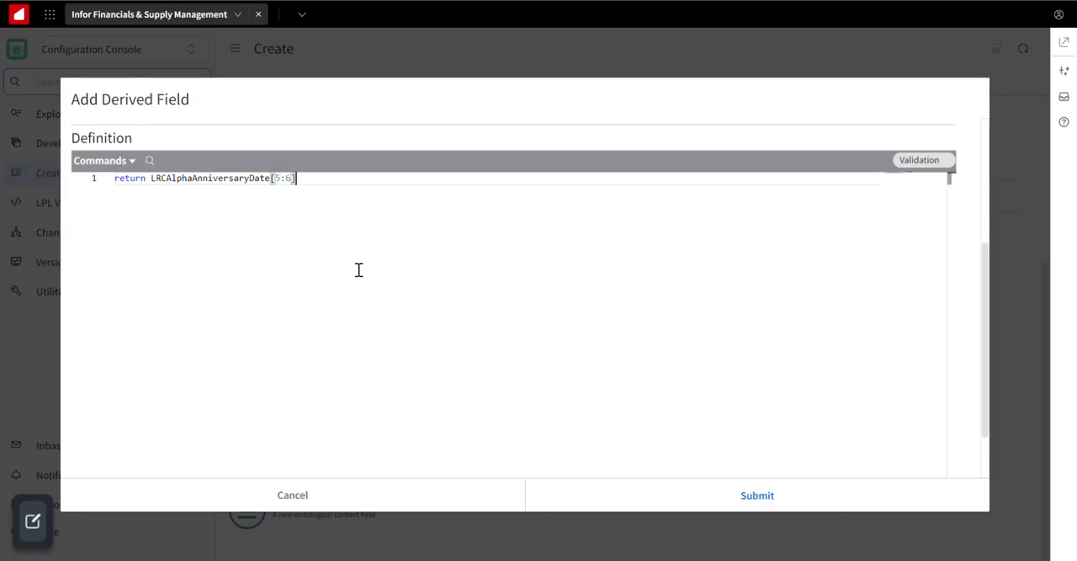
pyautogui.write('\\\\\\\\\\\\\\\\\\')
pyautogui.press('BackSpace')
pyautogui.press('BackSpace')
pyautogui.press('BackSpace')
pyautogui.press('BackSpace')
pyautogui.press('BackSpace')
pyautogui.press('BackSpace')
pyautogui.press('BackSpace')
pyautogui.press('BackSpace')
pyautogui.press('BackSpace')
pyautogui.press('BackSpace')
pyautogui.press('BackSpace')
pyautogui.press('BackSpace')
pyautogui.press('BackSpace')
pyautogui.press('BackSpace')
pyautogui.press('BackSpace')
pyautogui.press('BackSpace')
pyautogui.press('BackSpace')
pyautogui.press('BackSpace')
pyautogui.press('BackSpace')
pyautogui.press('BackSpace')
pyautogui.press('BackSpace')
pyautogui.press('BackSpace')
pyautogui.press('BackSpace')
pyautogui.press('BackSpace')
pyautogui.press('BackSpace')
pyautogui.press('BackSpace')
pyautogui.press('BackSpace')
pyautogui.press('BackSpace')
pyautogui.press('BackSpace')
pyautogui.press('BackSpace')
pyautogui.press('BackSpace')
pyautogui.press('BackSpace')
pyautogui.press('BackSpace')
pyautogui.press('BackSpace')
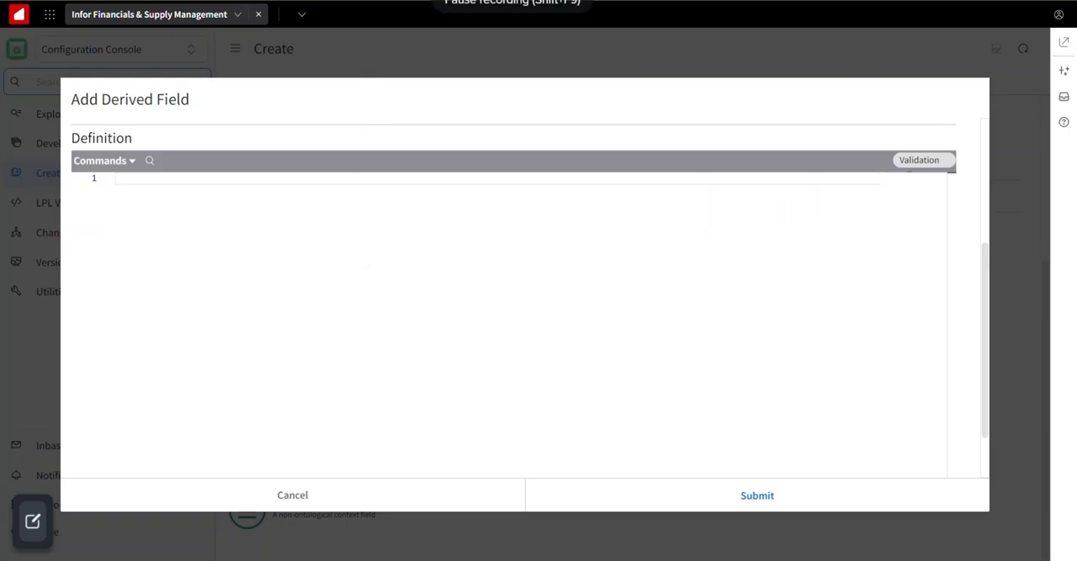
pyautogui.write('if (AgeCompute > 0)   RoundedValue.RoundInput         = AgeCompute   RoundedValue.RoundingType     = RoundedValue.RoundingType.Low   RoundedValue.RoundTo          = 1   RoundedValue.RoundingMethodFW  = RoundedValue.RoundingMethodFW.MultipleOf   return RoundedValue.RoundResult else   return 0')
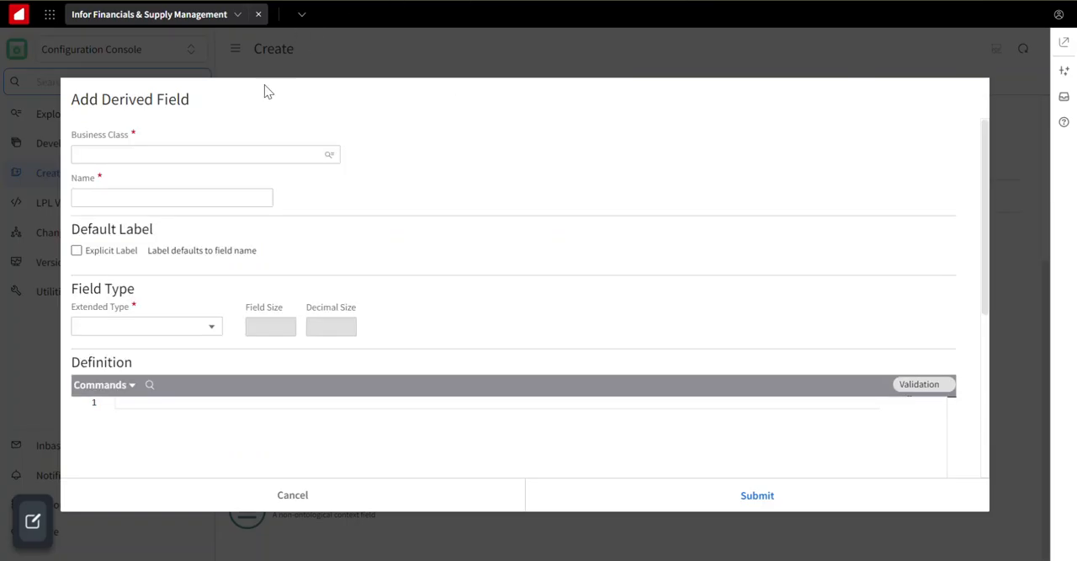
# Find and assign the Actor business class to the derived field and name the field HasIEFinRole.
pyautogui.click(329, 154)
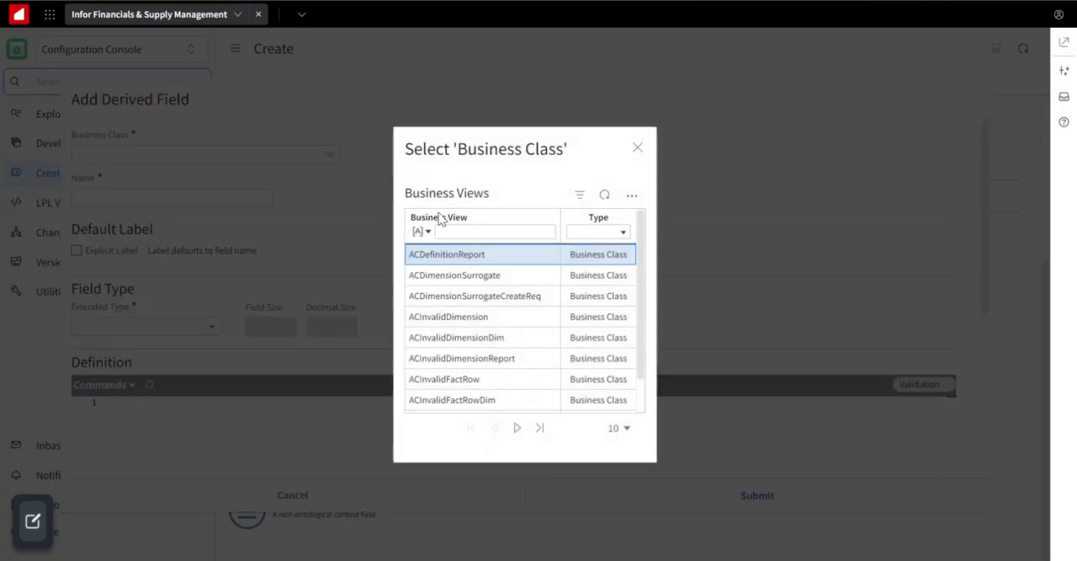
pyautogui.click(460, 230)
pyautogui.write('actor')
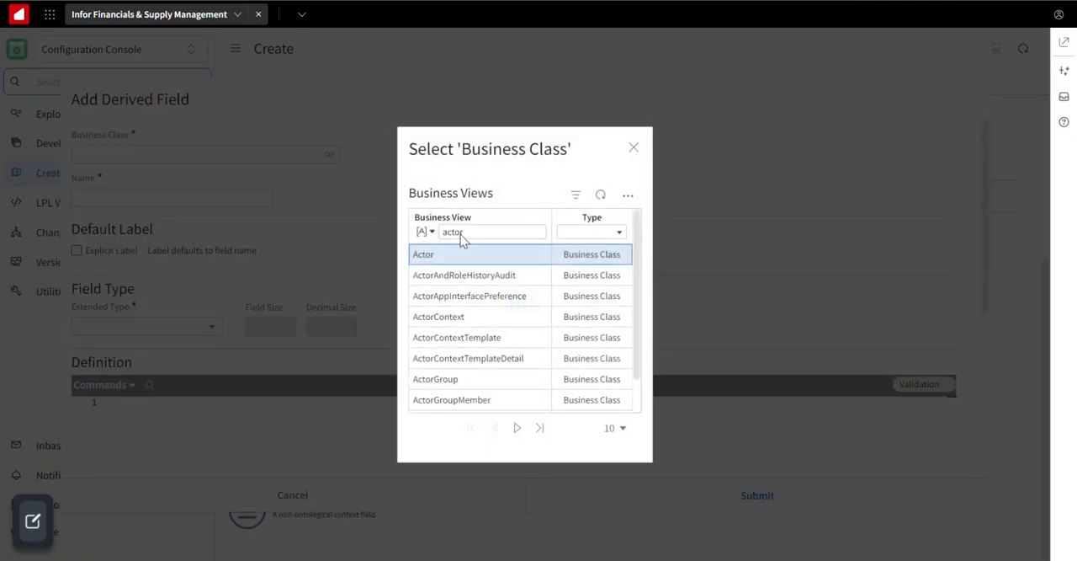
pyautogui.click(457, 255)
pyautogui.click(188, 199)
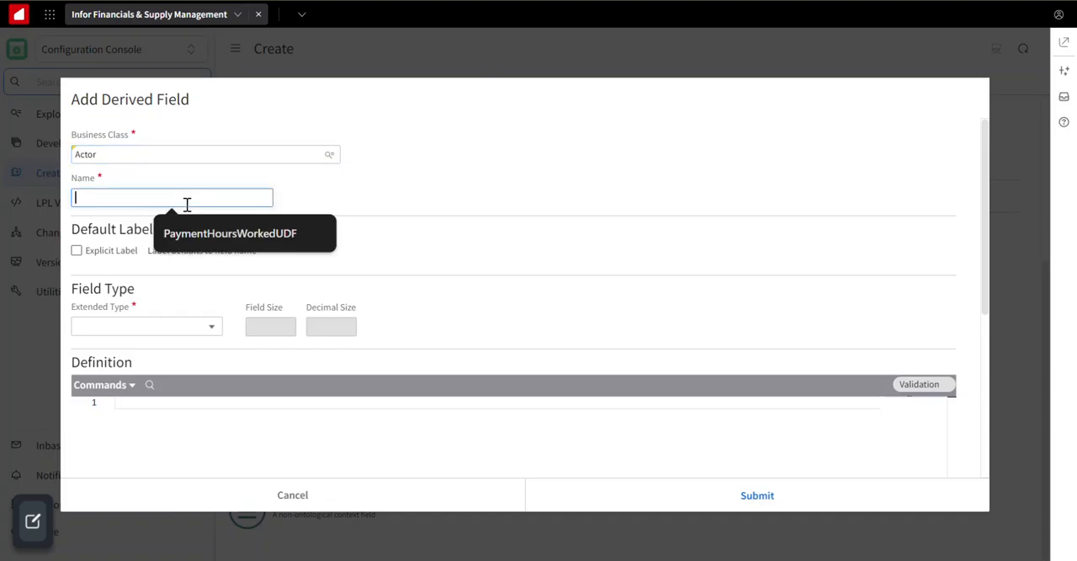
pyautogui.write('Has')
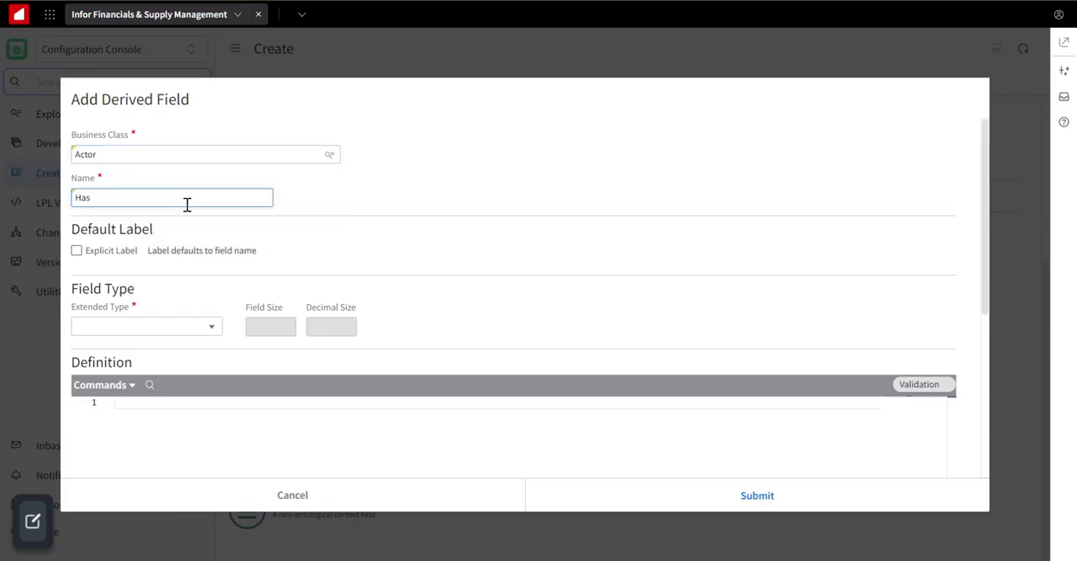
pyautogui.write('IEFinRole')
# Set the extended type of the HasIEFinRole derived field to Boolean.
pyautogui.scroll(-1, 300, 248)
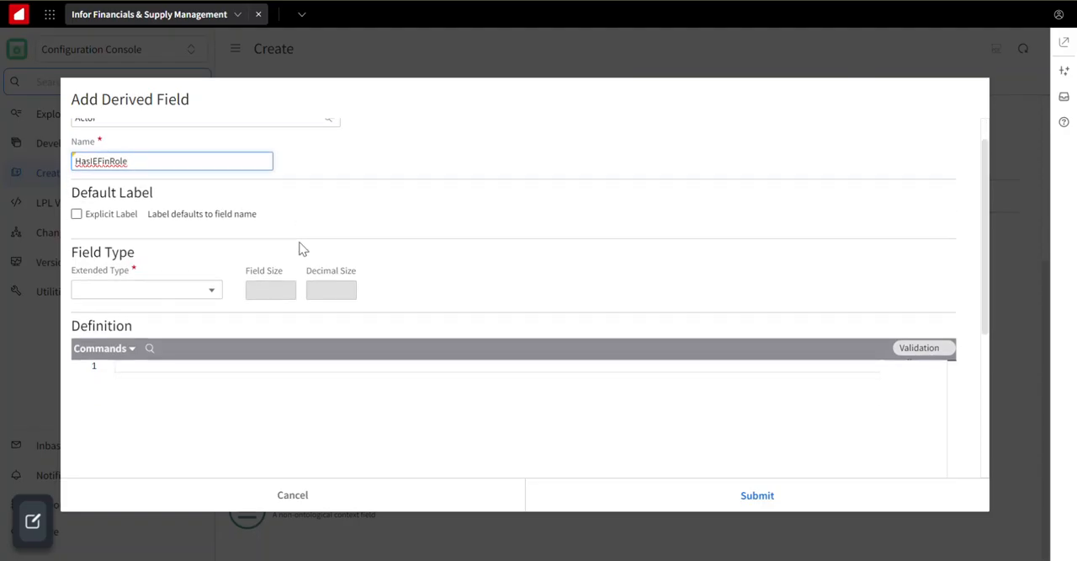
pyautogui.click(202, 290)
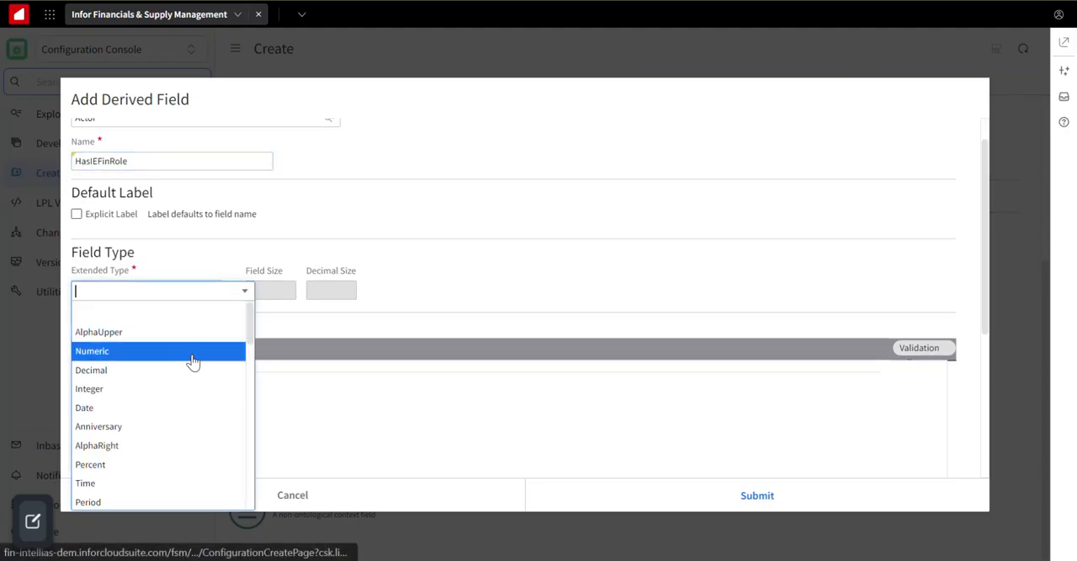
pyautogui.scroll(-5, 173, 447)
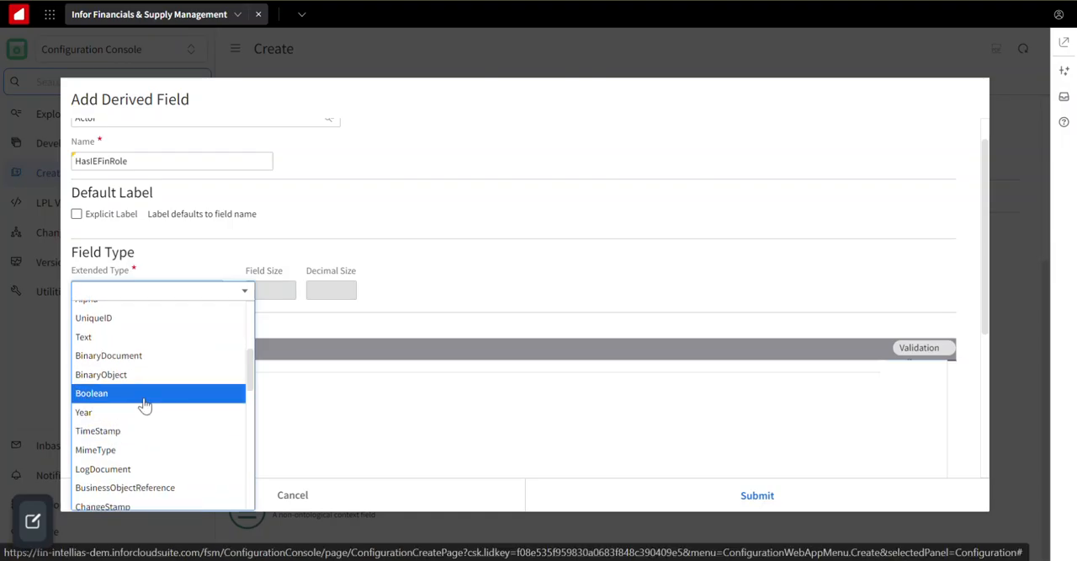
pyautogui.click(144, 405)
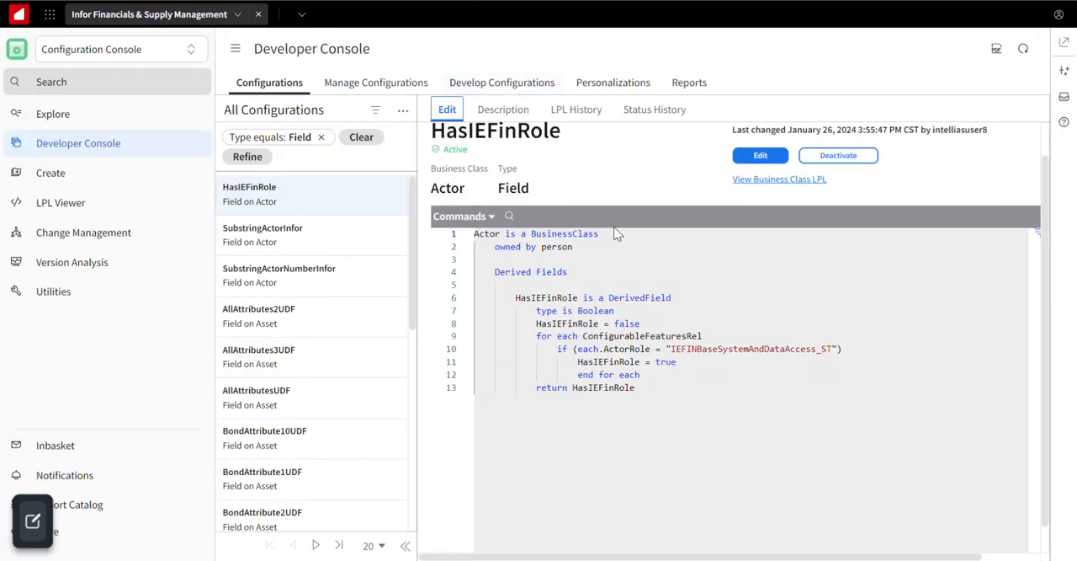
# Review the LPL definition of the HasIEFinRole field on Actor in the Developer Console.
pyautogui.scroll(-1, 616, 234)
pyautogui.scroll(1, 618, 234)
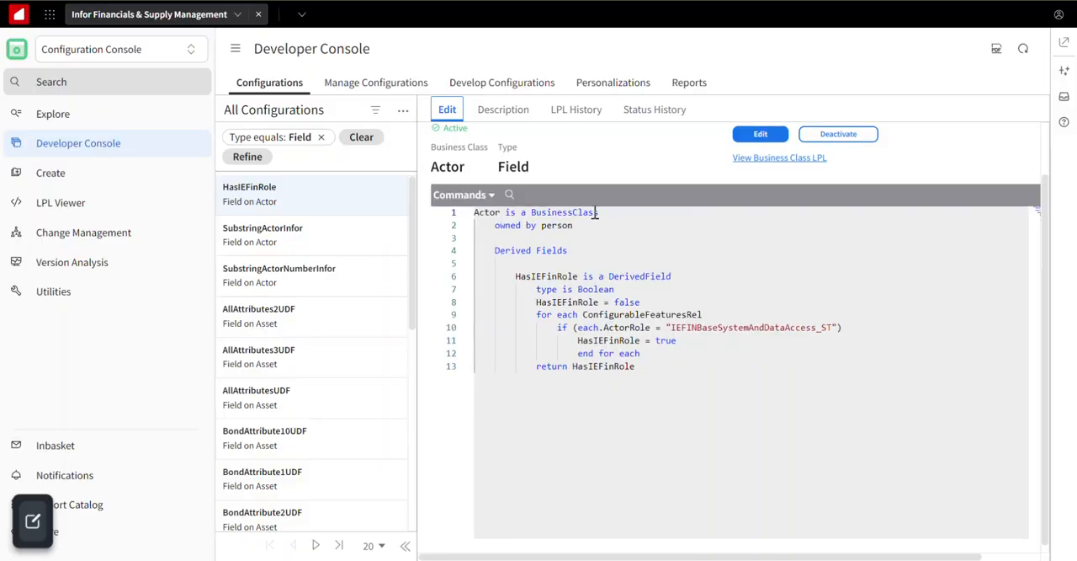